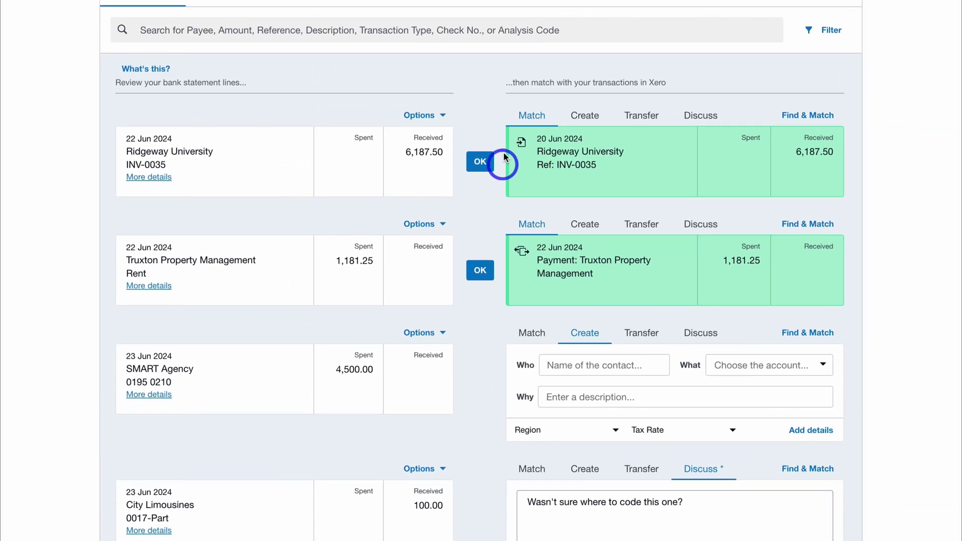
Reconcile the statement line by accepting the Ridgeway University match
left_click(481, 164)
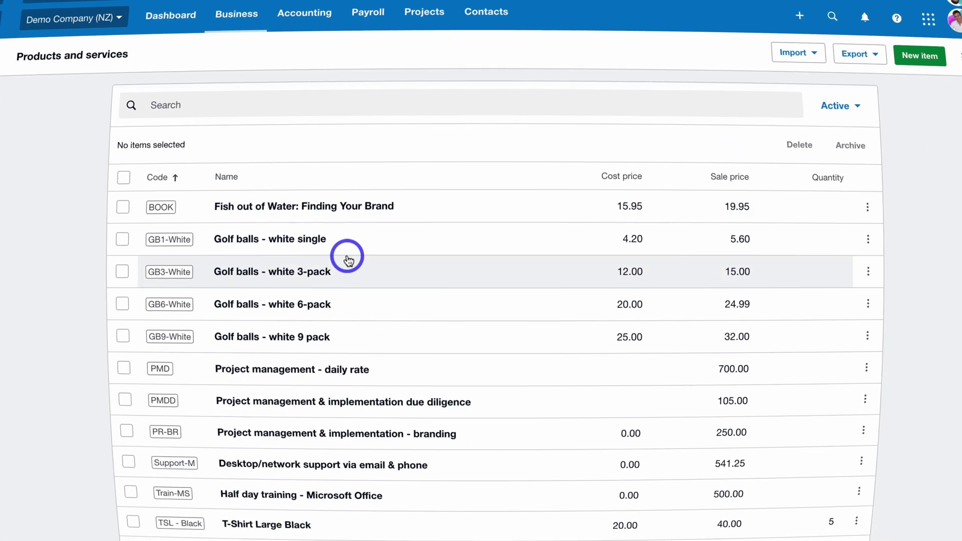
Open the Golf balls - white 3-pack (GB3-White) product for viewing
left_click(276, 265)
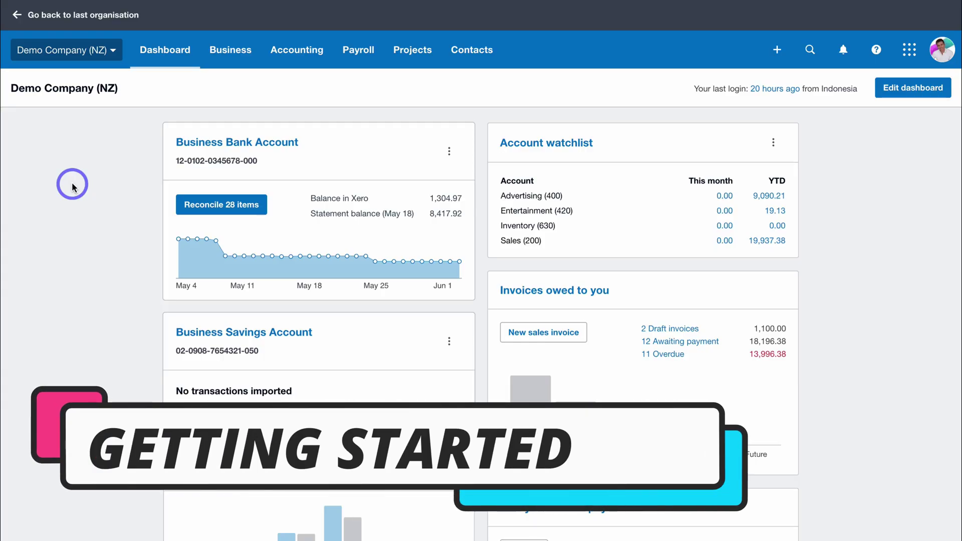
Look through the Demo Company (NZ) Organisation details form in Settings, then cancel without saving
left_click(100, 51)
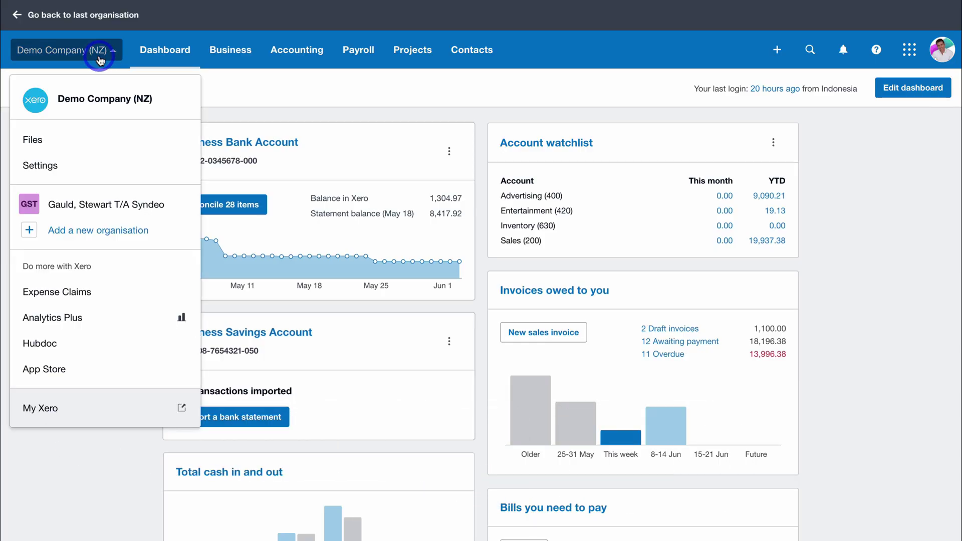
left_click(100, 160)
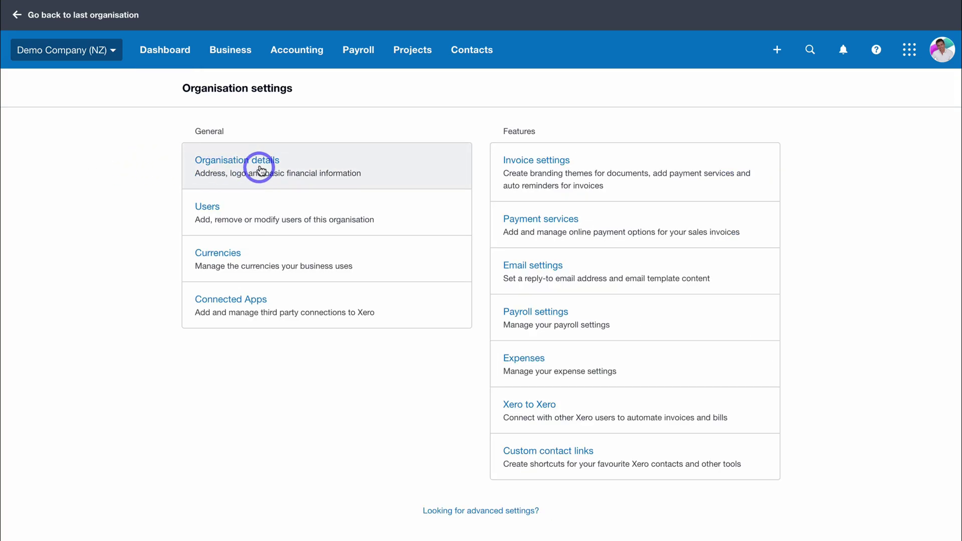
left_click(335, 169)
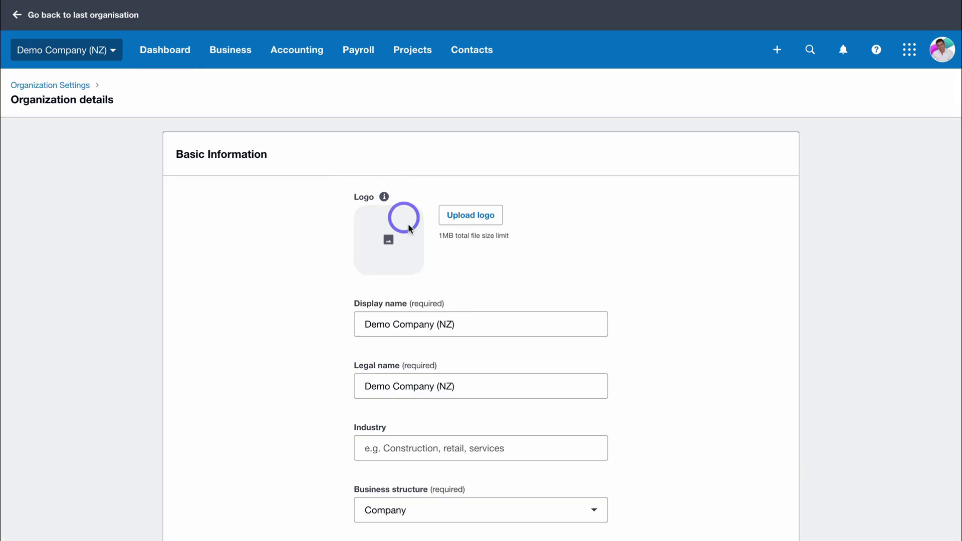
scroll(656, 384, "down", 20)
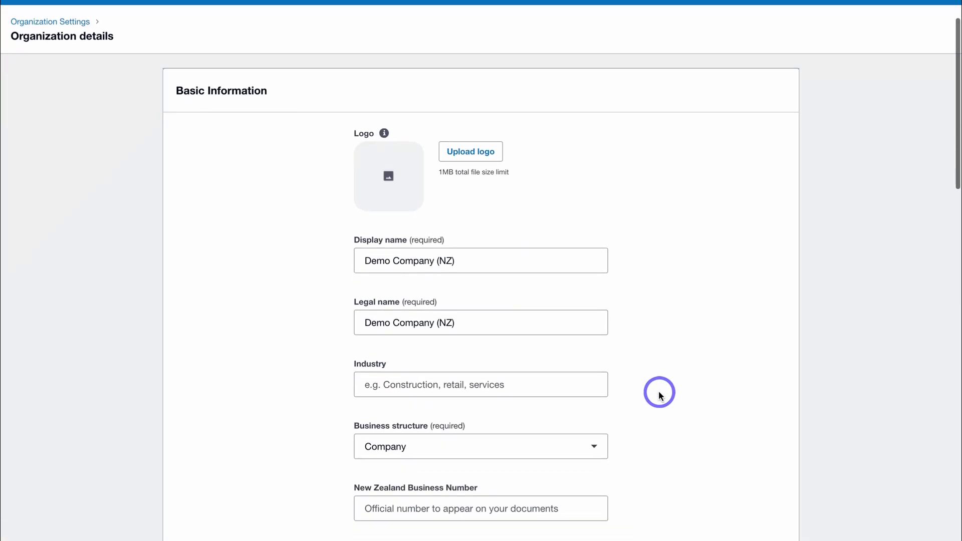
scroll(660, 390, "down", 8)
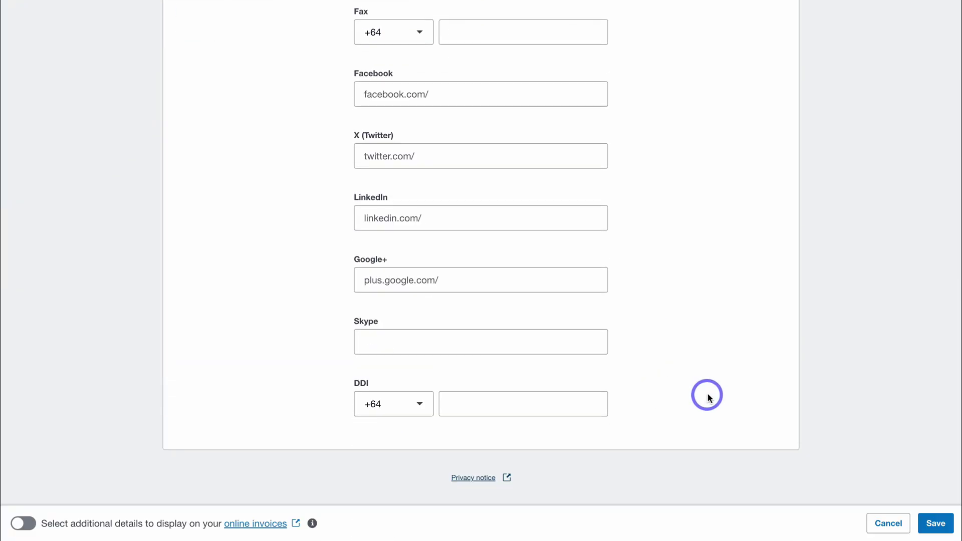
left_click(892, 523)
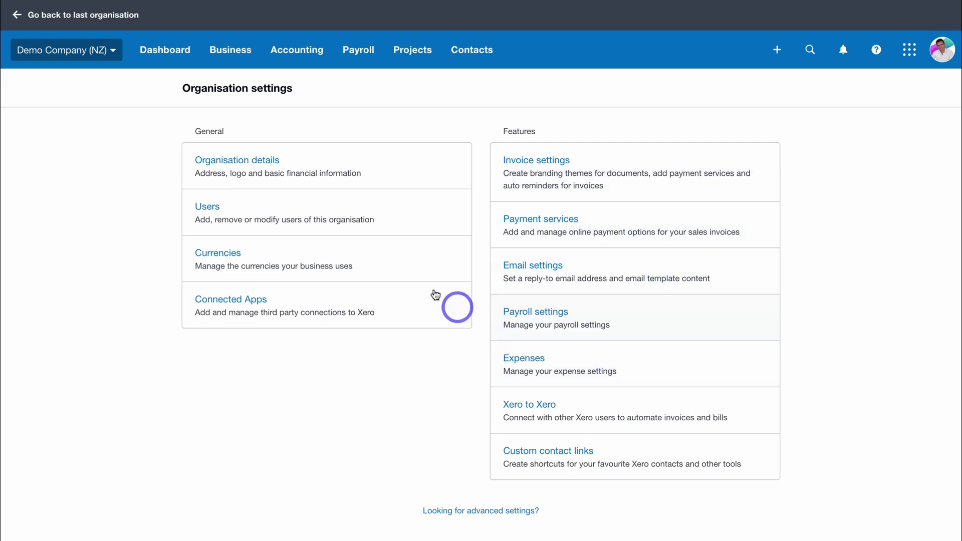
Go to Accounting > Chart of accounts and view the 200 Sales account details without saving
left_click(171, 58)
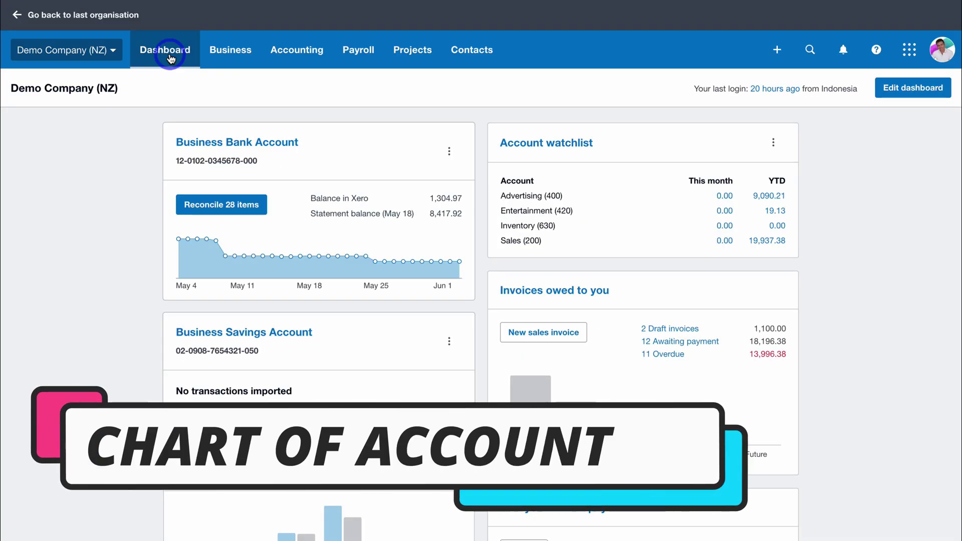
left_click(279, 46)
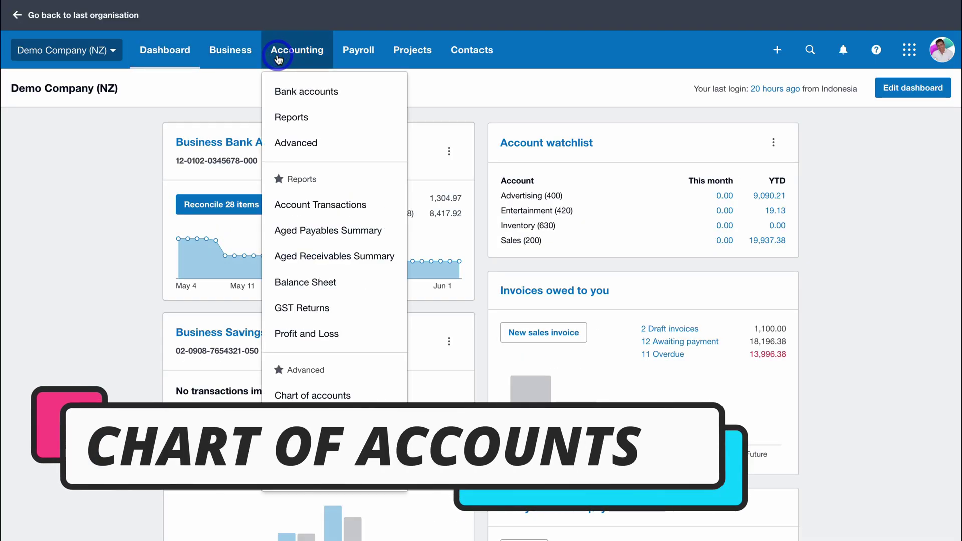
left_click(367, 396)
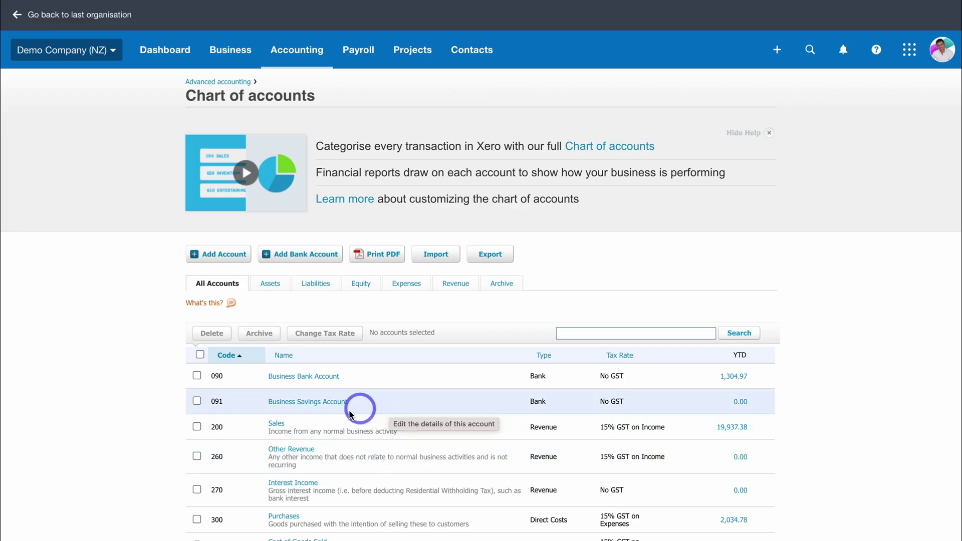
left_click(294, 427)
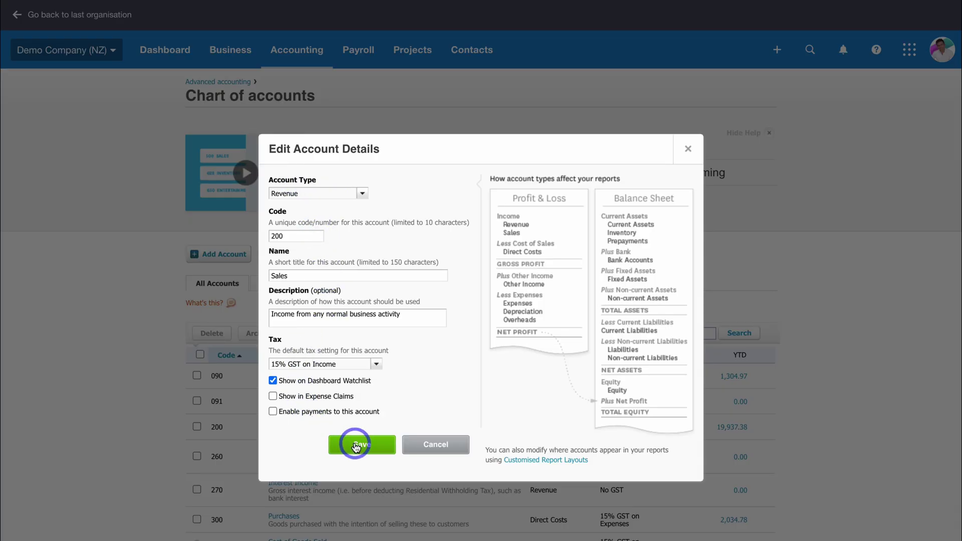
left_click(423, 445)
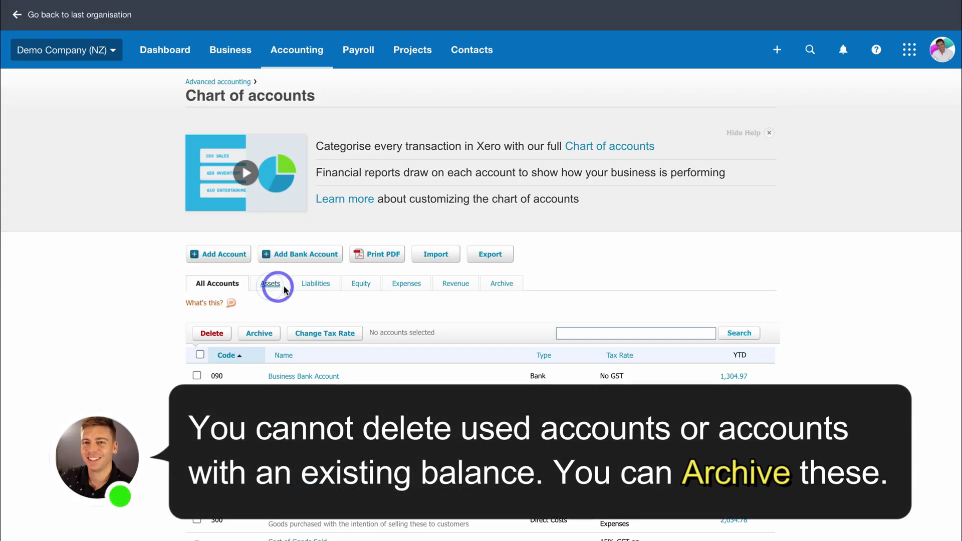
Filter the chart of accounts to Liabilities and dismiss the Add New Account form unsaved
left_click(310, 288)
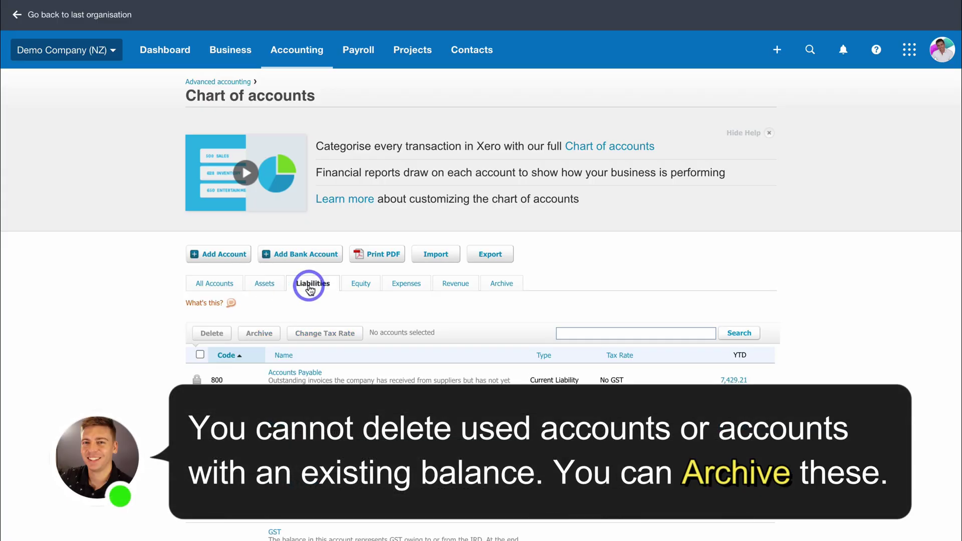
left_click(215, 259)
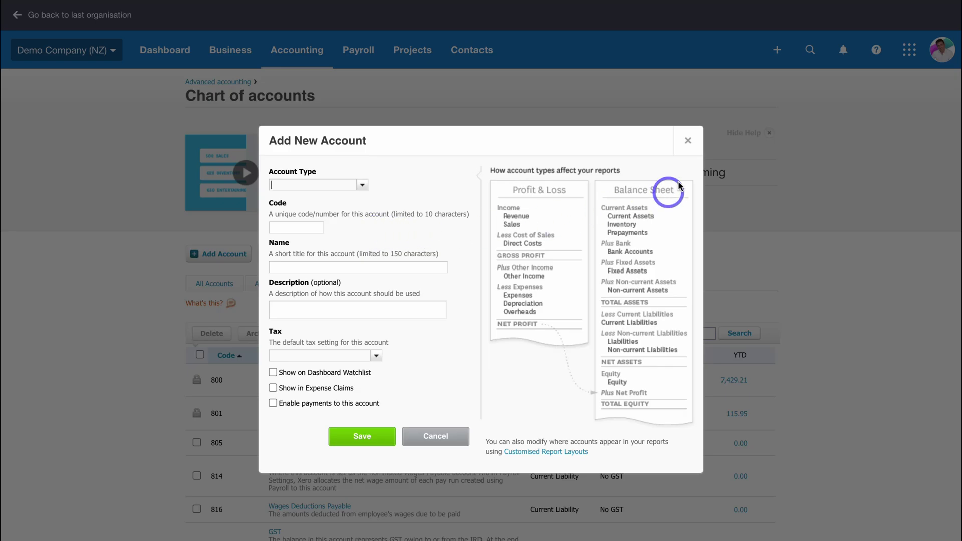
left_click(688, 141)
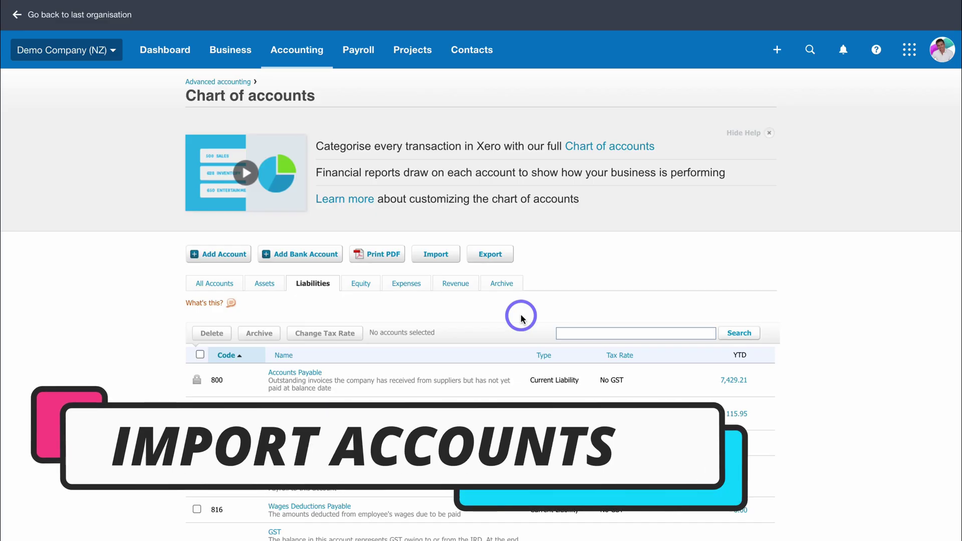
Open the Import your Chart of Accounts page from the Chart of accounts
left_click(436, 254)
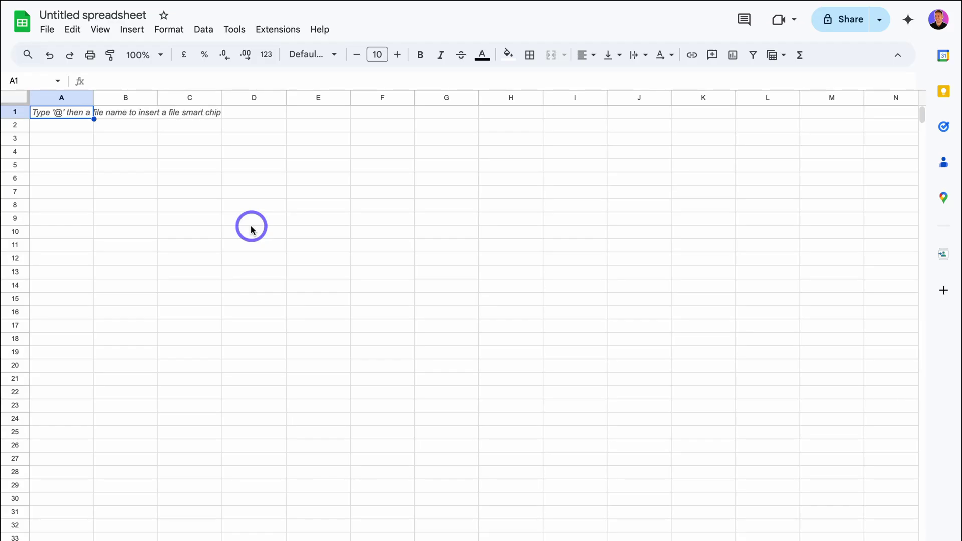
Upload ChartOfAccounts.csv into the blank spreadsheet using File > Import
left_click(49, 31)
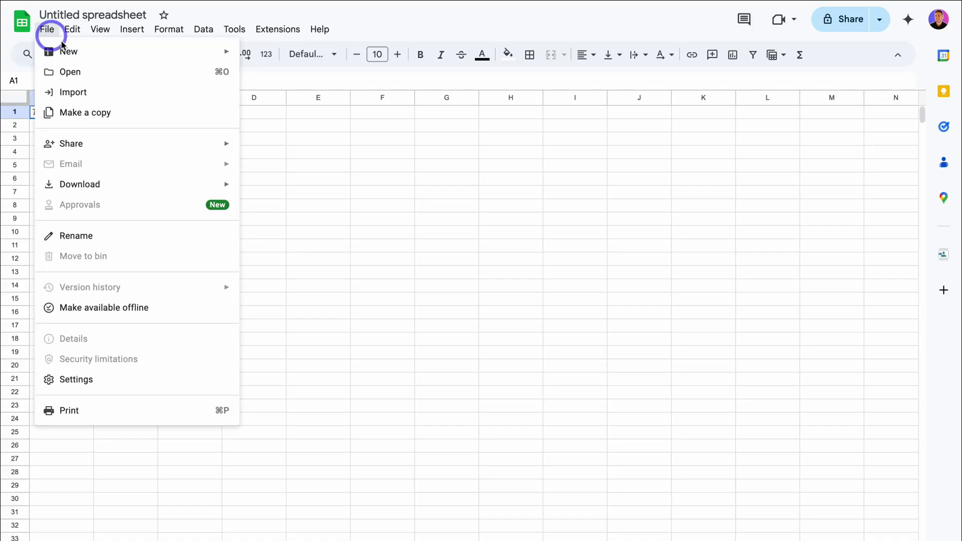
left_click(97, 92)
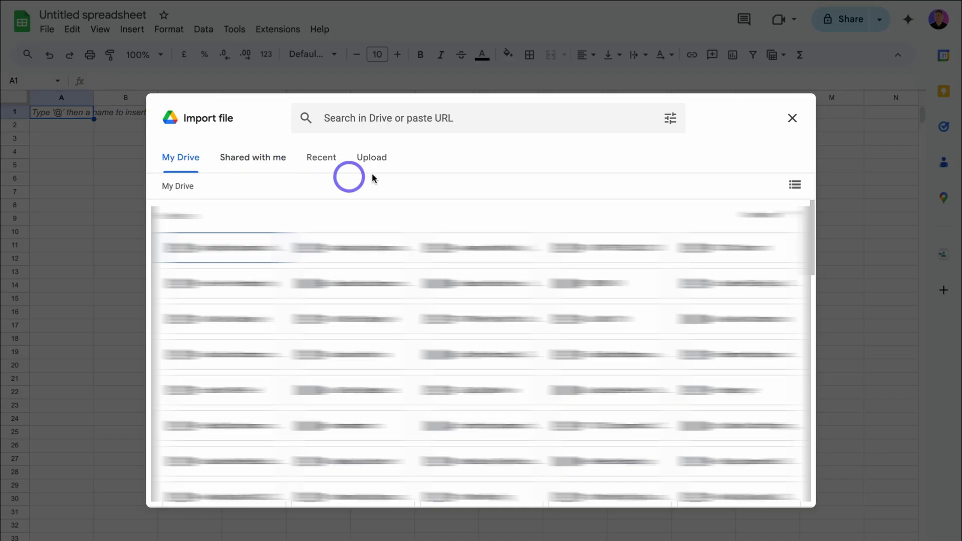
left_click(372, 157)
left_click(468, 379)
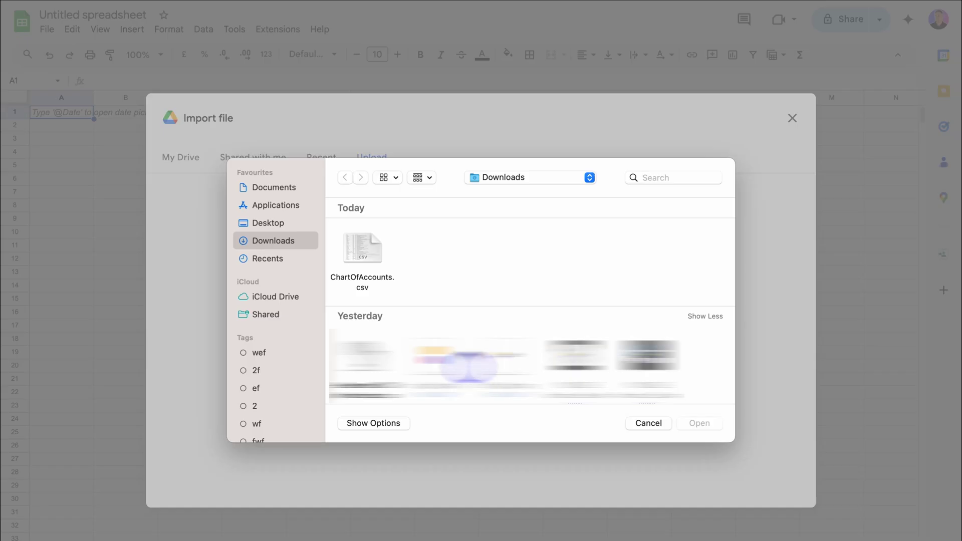
left_click(373, 248)
left_click(699, 424)
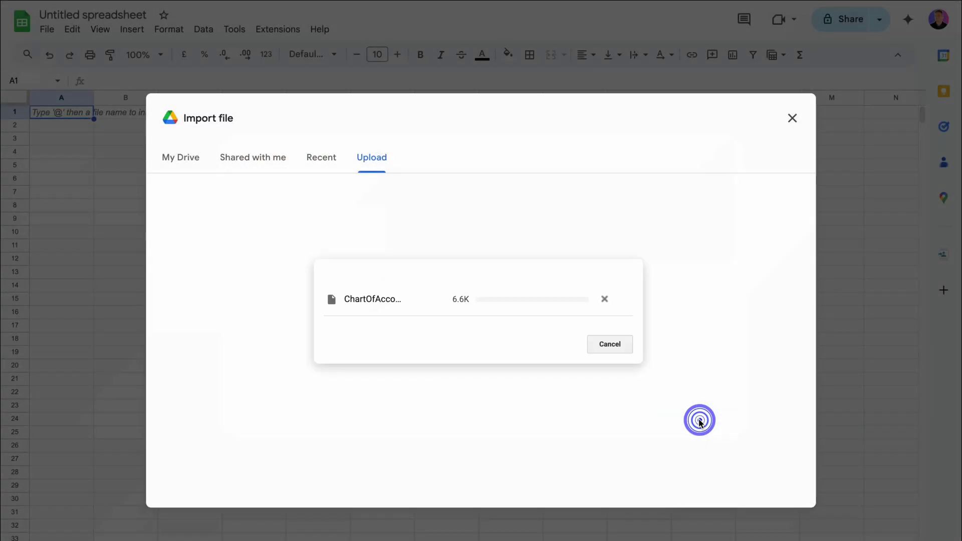
left_click(520, 388)
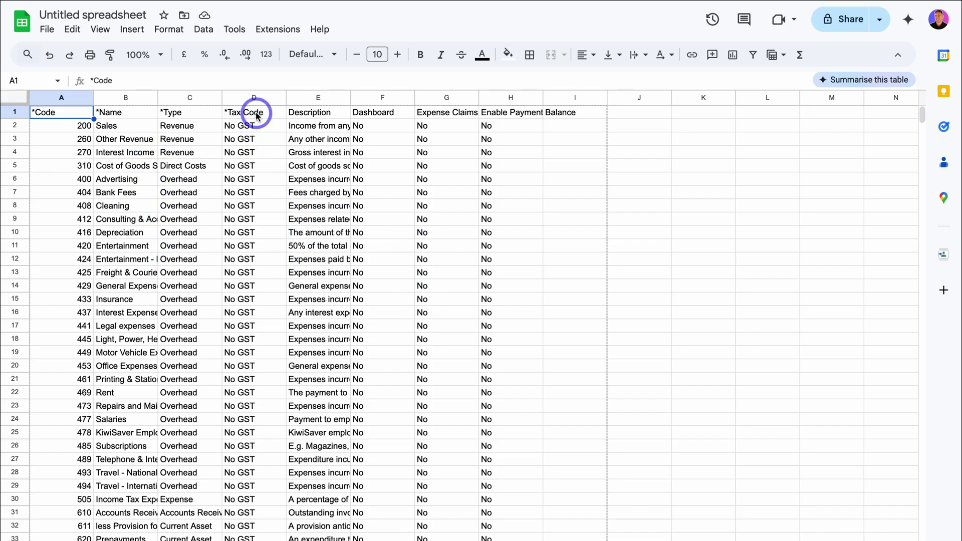
Check the *Tax Code, *Type, *Name and *Code headings, then delete the sample rows A2:D13
left_click(254, 113)
left_click(178, 114)
left_click(123, 113)
left_click(73, 114)
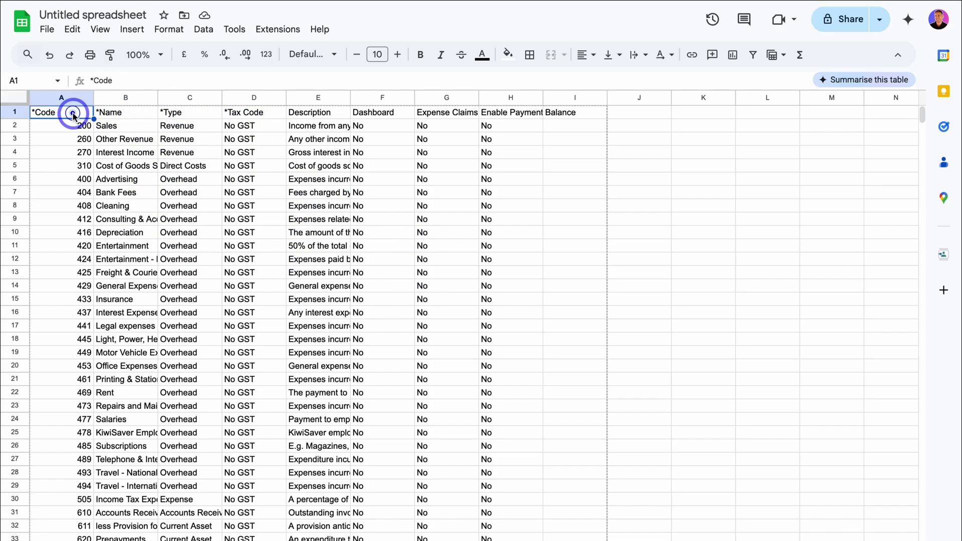
left_click_drag(66, 126, 276, 275)
left_click(384, 285)
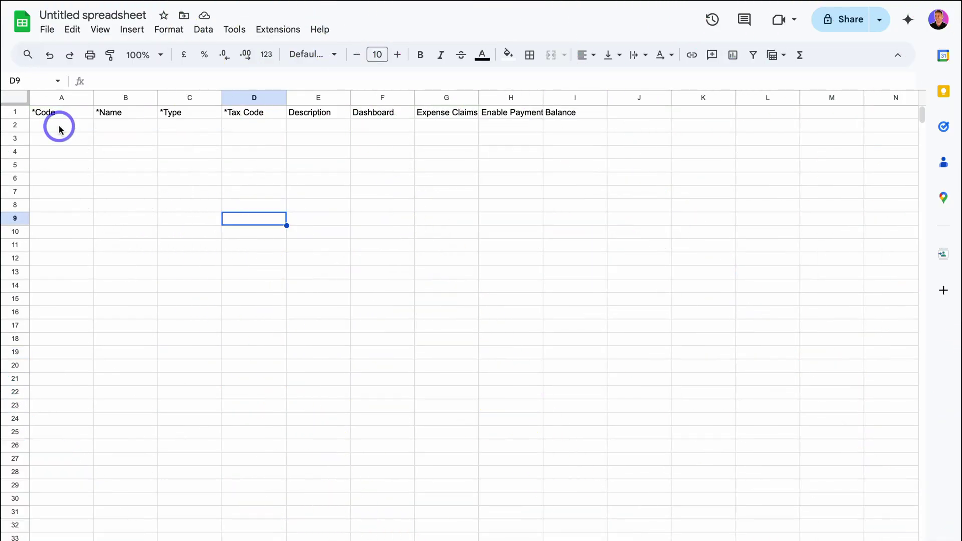
Paste the business's twelve accounts into A2 as values only
right_click(58, 128)
mouse_move(172, 155)
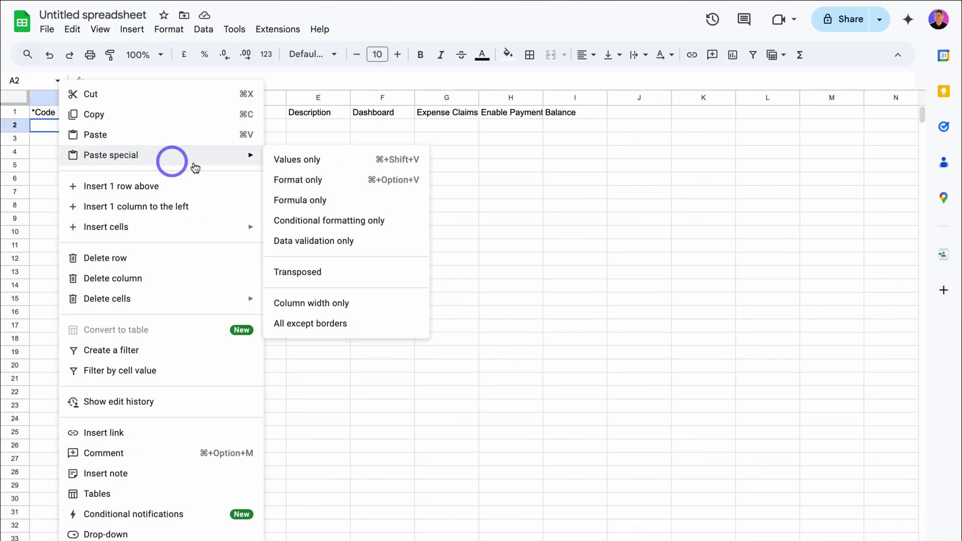
left_click(329, 159)
left_click(261, 326)
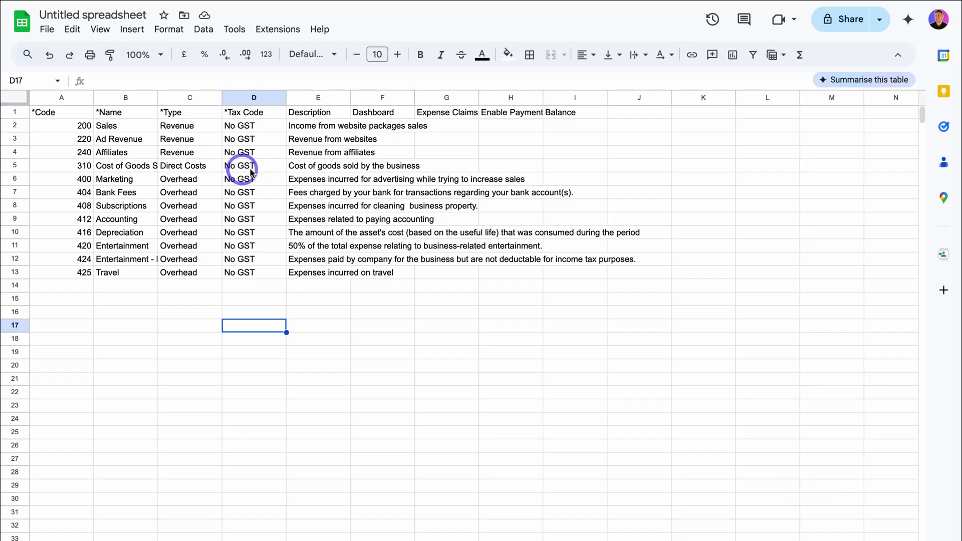
Review the Expense Claims, Enable Payment and Balance columns, noting Balance is empty
left_click(447, 113)
left_click(516, 112)
left_click(546, 111)
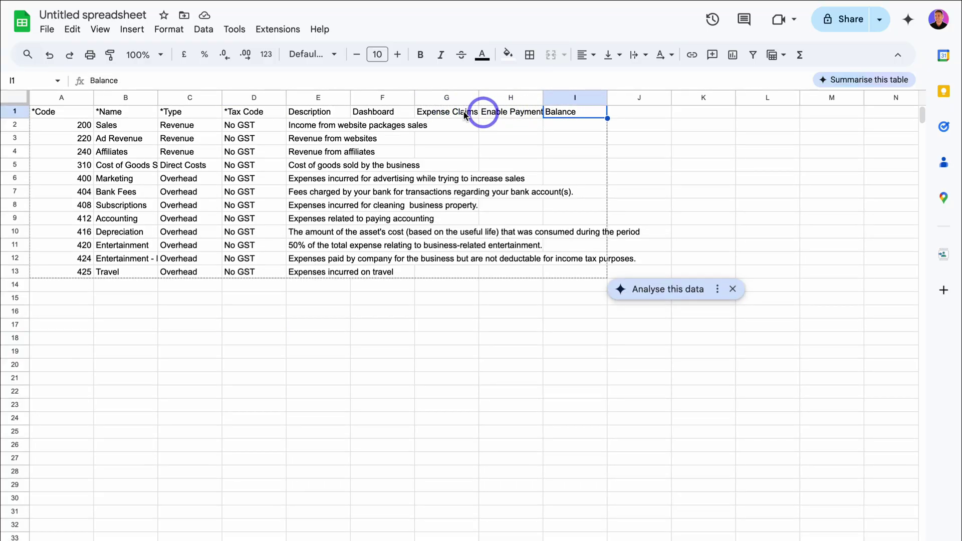
scroll(401, 108, "down", 1)
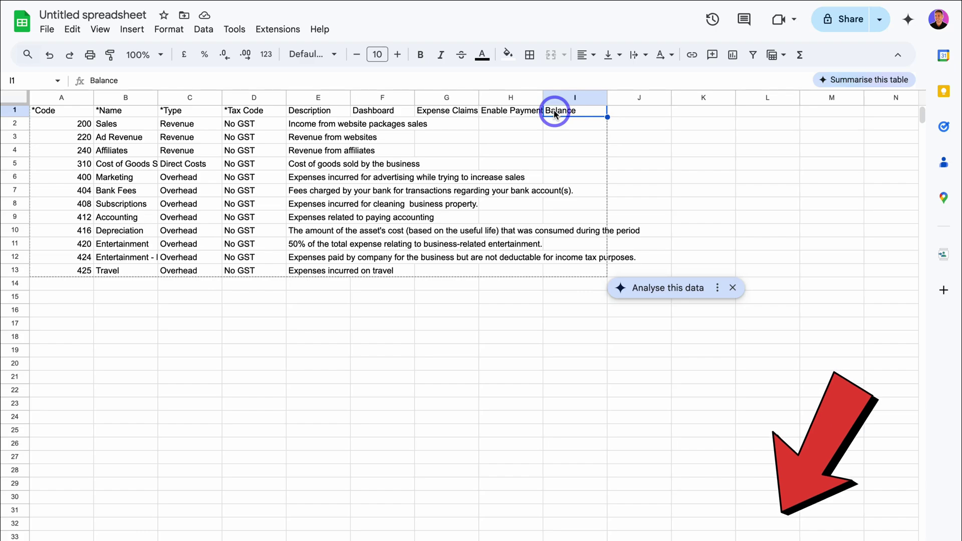
left_click(565, 134)
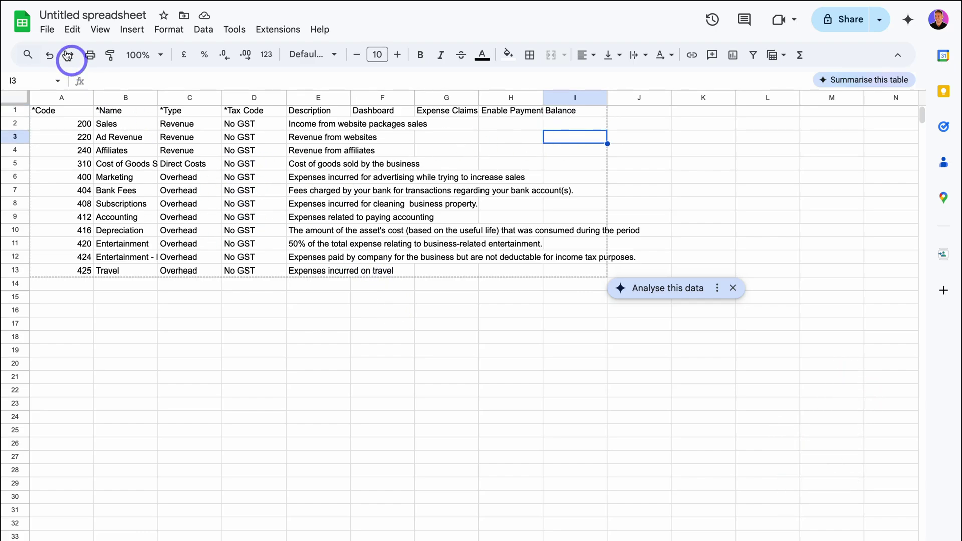
Download the sheet as a Comma-separated values (.csv) file
left_click(46, 29)
mouse_move(145, 193)
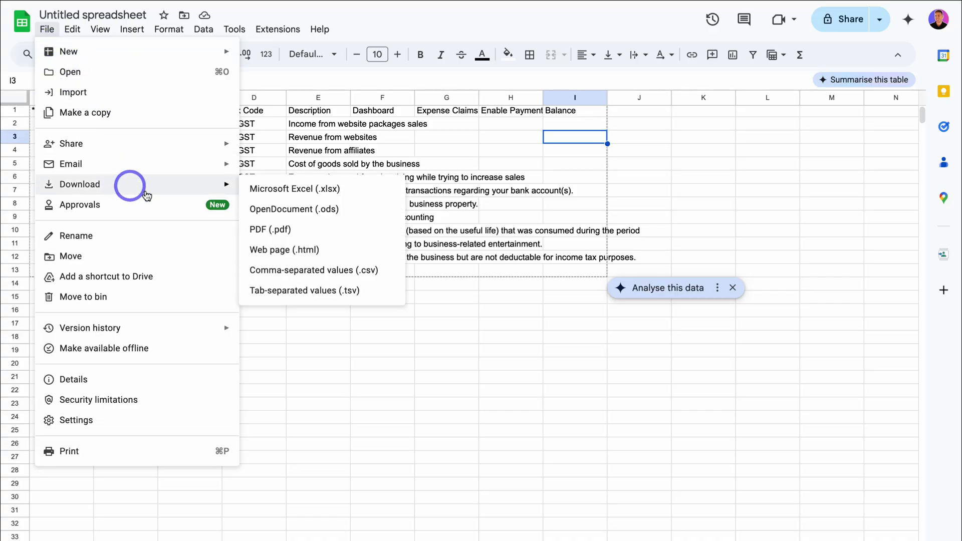
left_click(292, 268)
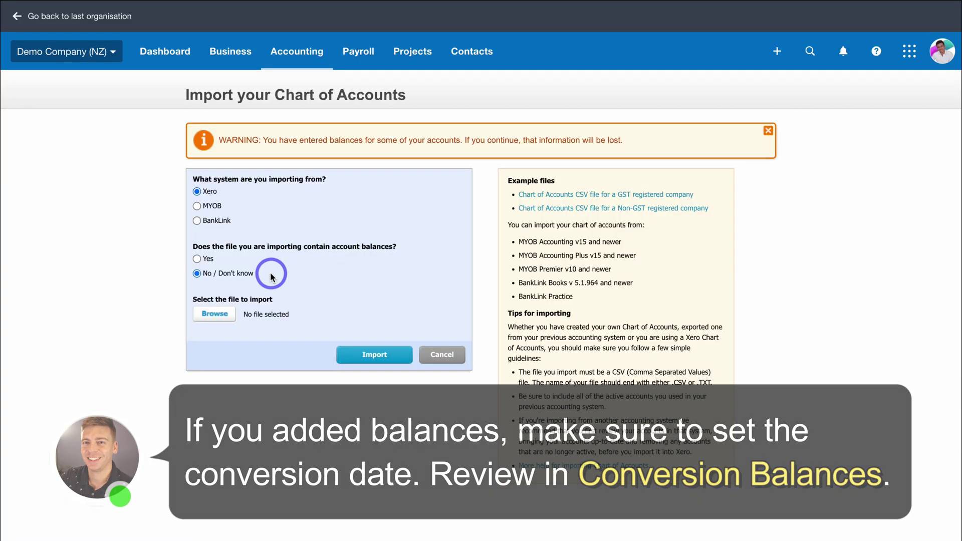
Import the downloaded chart of accounts CSV and confirm it, giving 31 accounts including 3 new
left_click(217, 315)
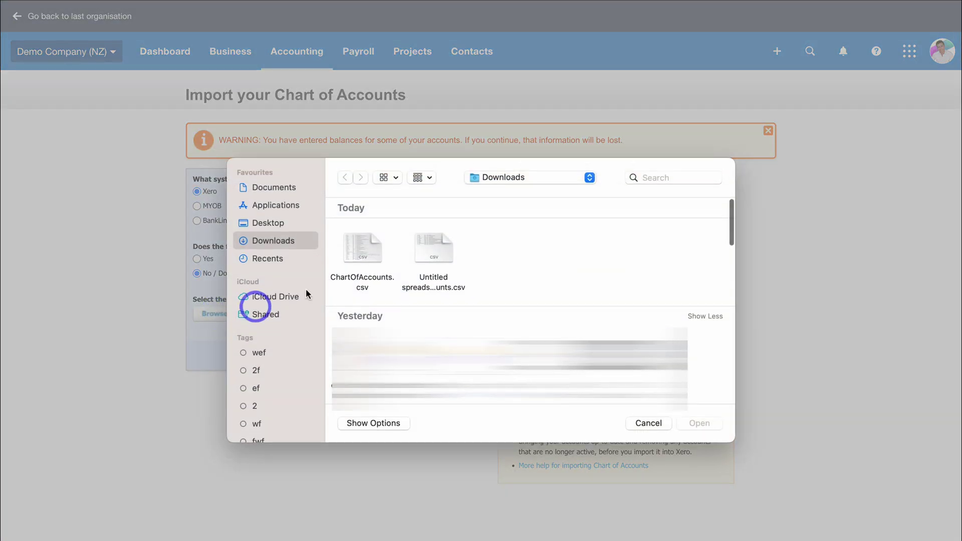
double_click(435, 249)
left_click(376, 355)
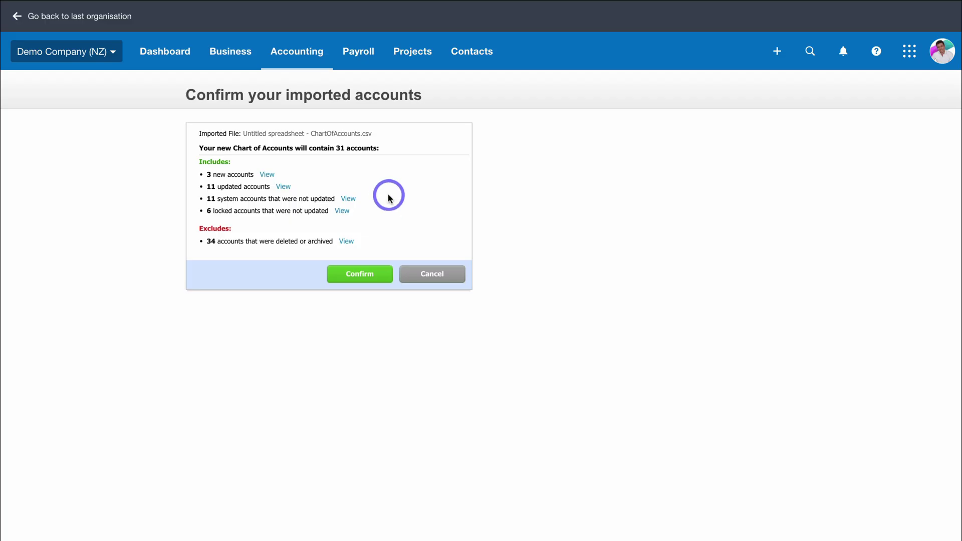
left_click(359, 275)
scroll(408, 449, "down", 1)
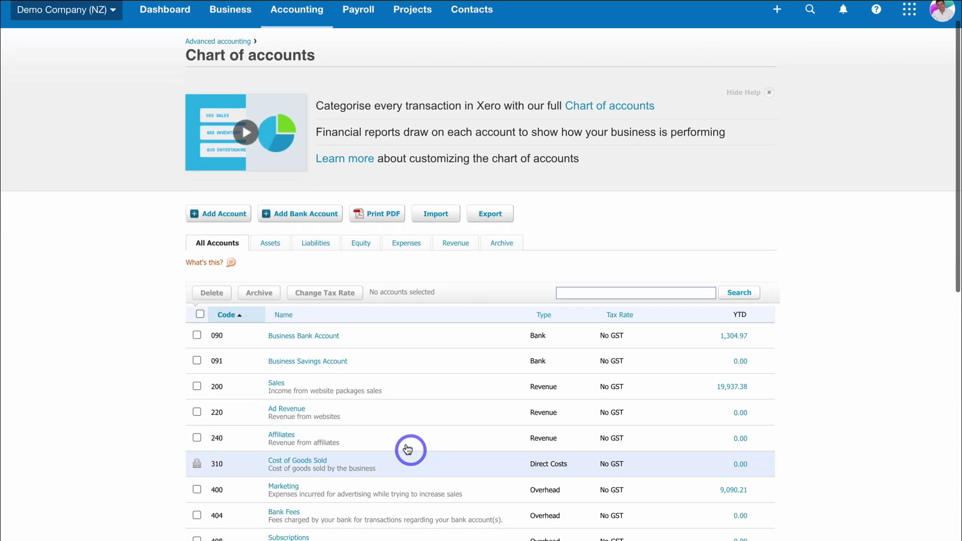
scroll(408, 449, "down", 2)
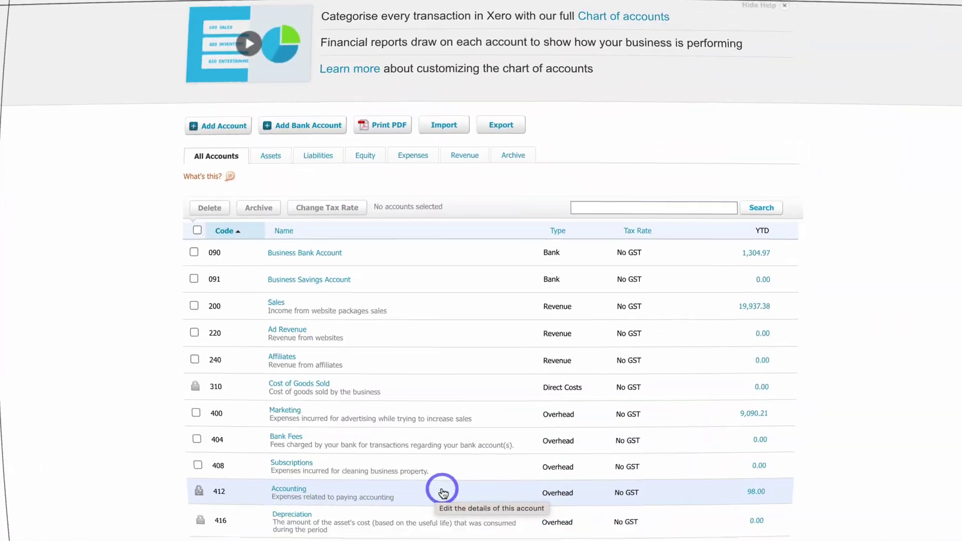
scroll(439, 451, "up", 3)
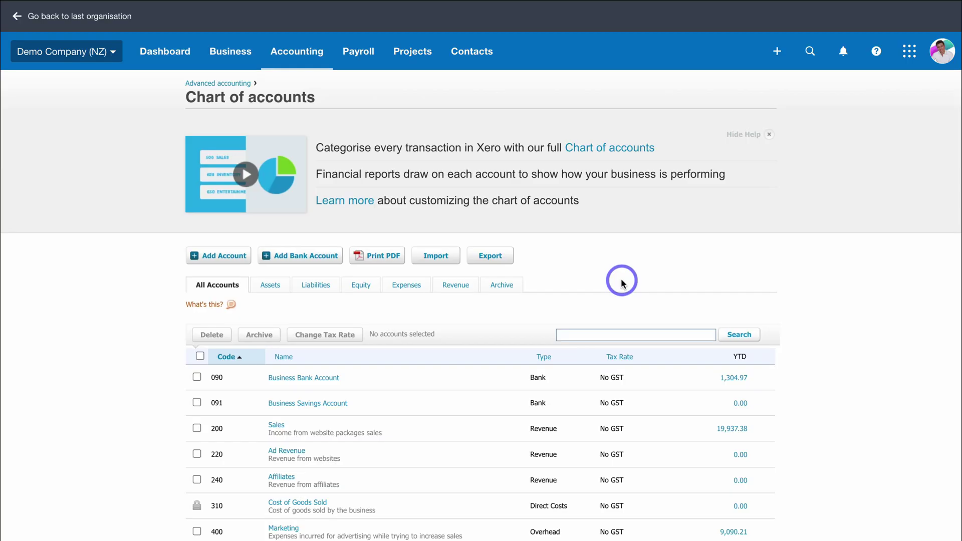
From Contacts > All contacts, open Import in the more-actions menu and download the template
left_click(475, 64)
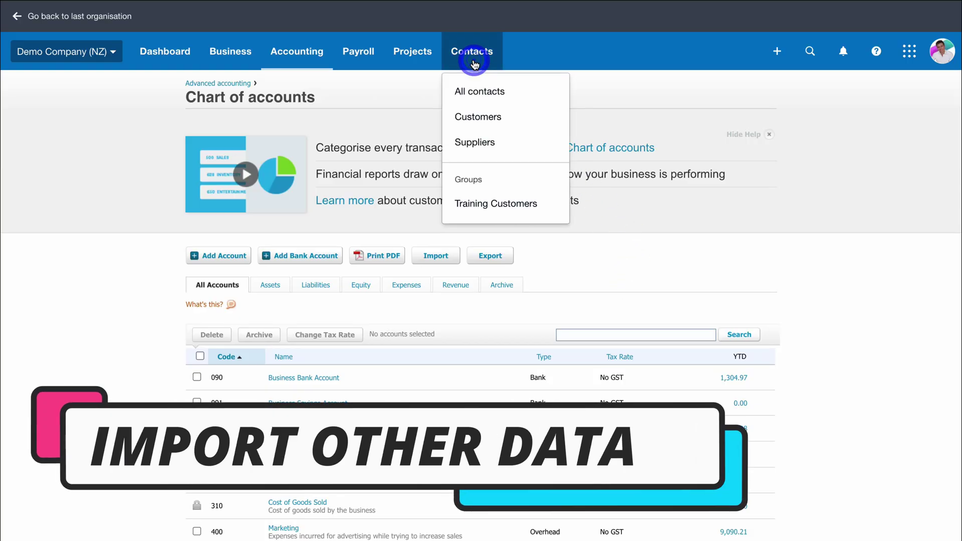
left_click(507, 94)
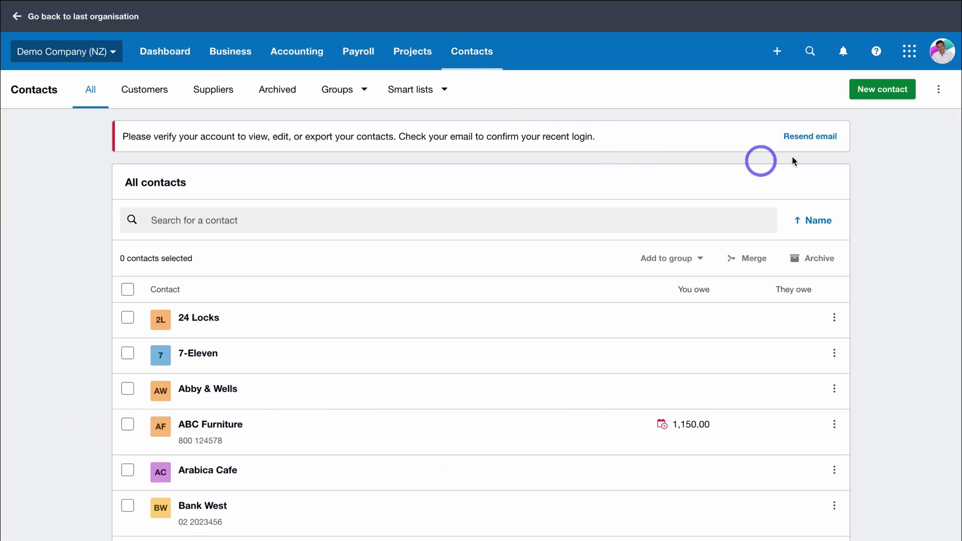
left_click(938, 89)
left_click(910, 126)
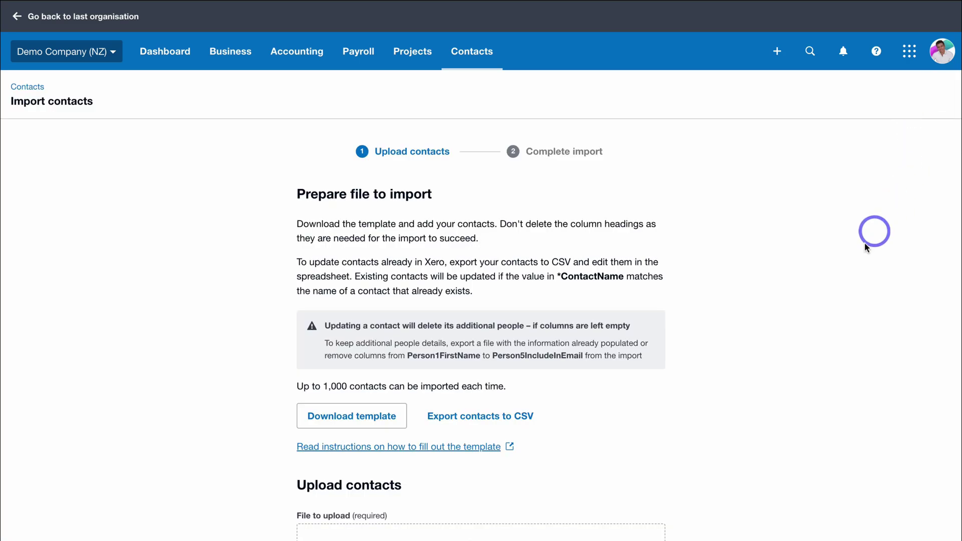
left_click(386, 416)
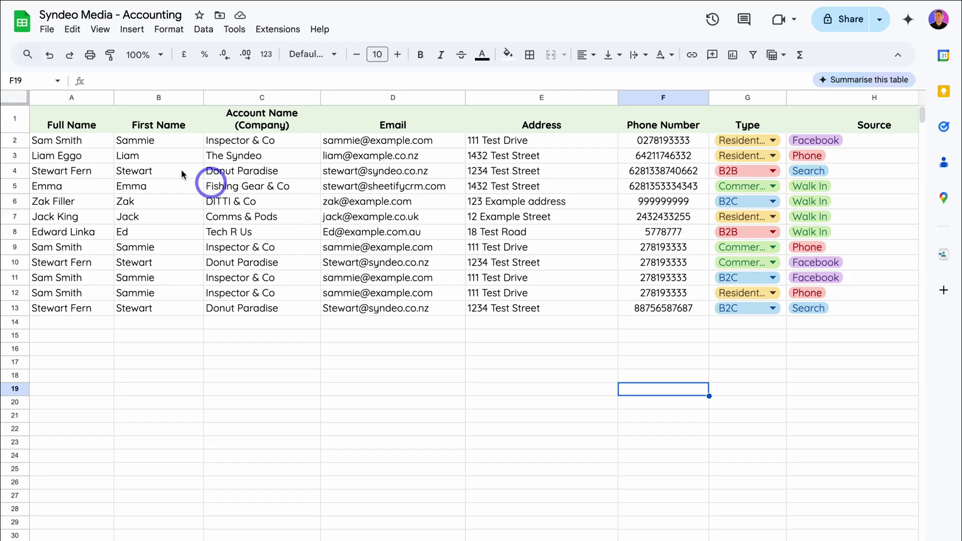
Review the filled contact rows and download the sheet as a .csv file
left_click_drag(88, 140, 521, 261)
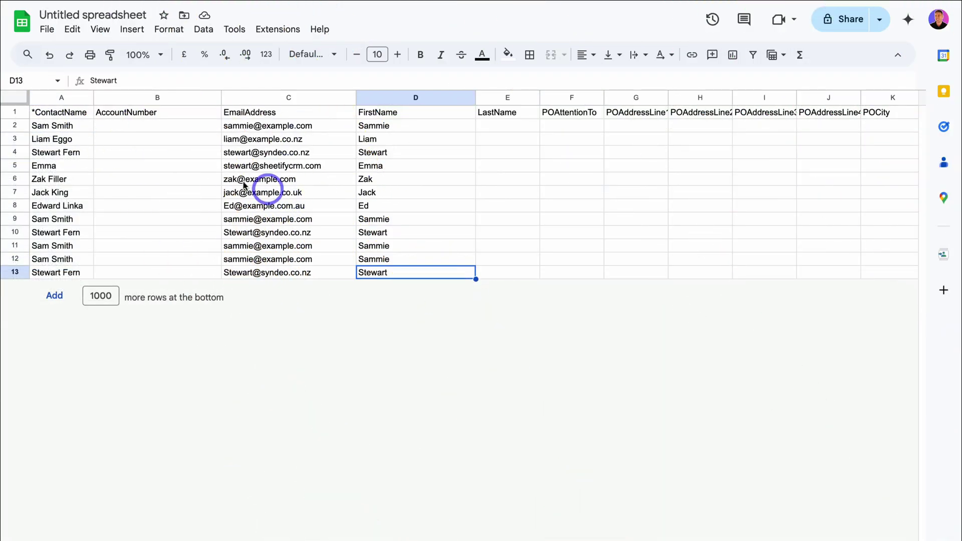
scroll(357, 155, "right", 15)
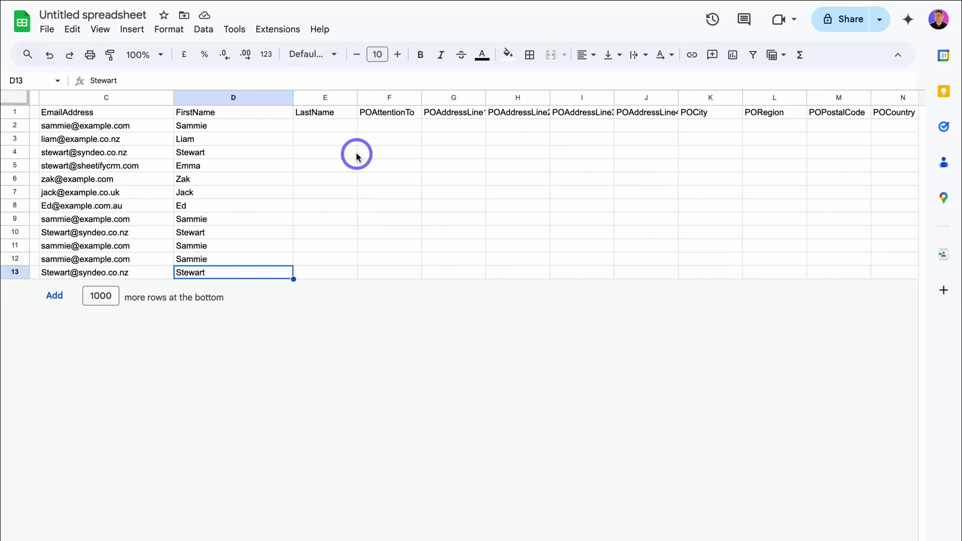
scroll(357, 155, "right", 10)
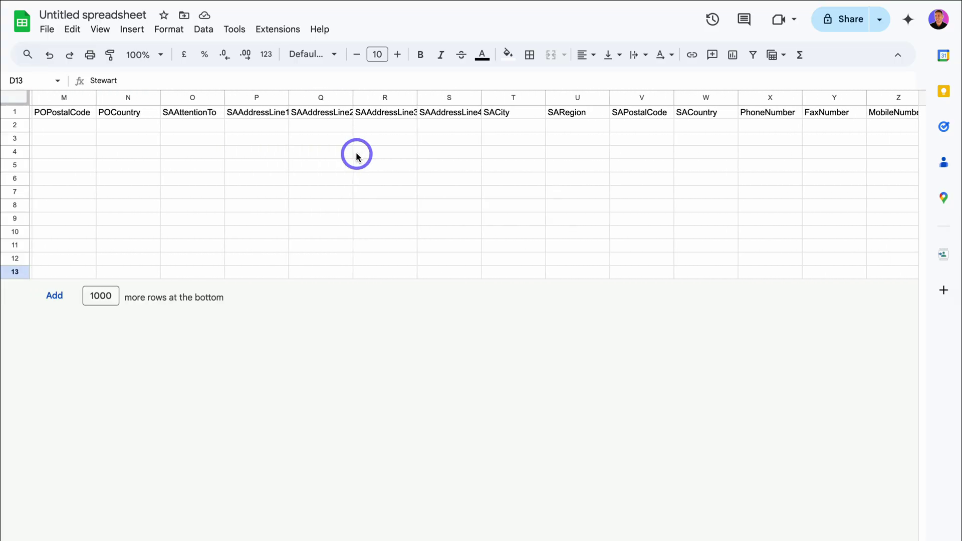
scroll(357, 155, "right", 6)
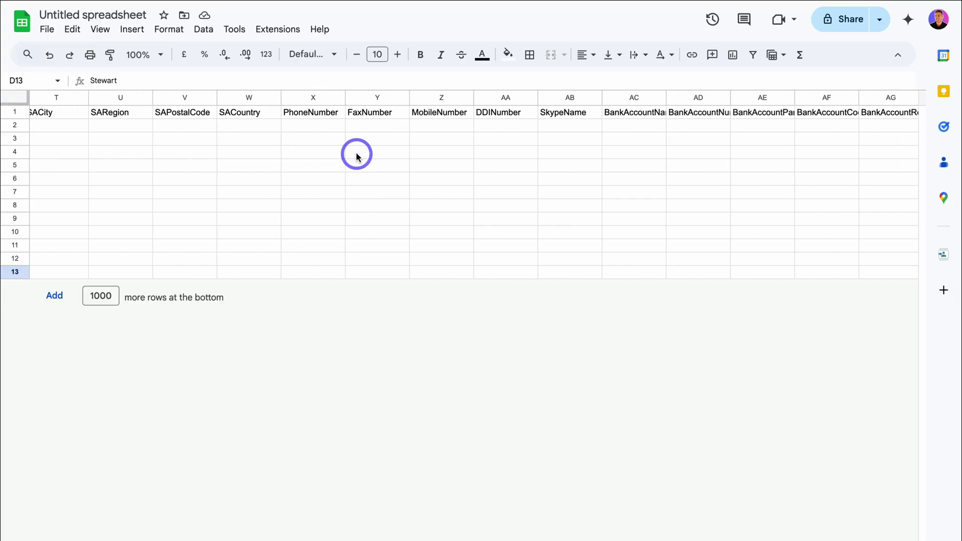
scroll(356, 156, "left", 20)
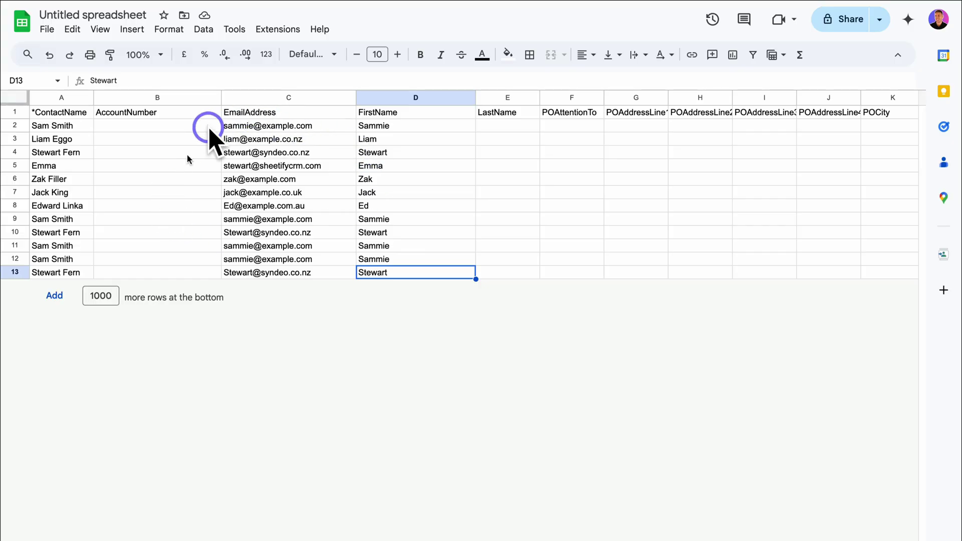
left_click(47, 29)
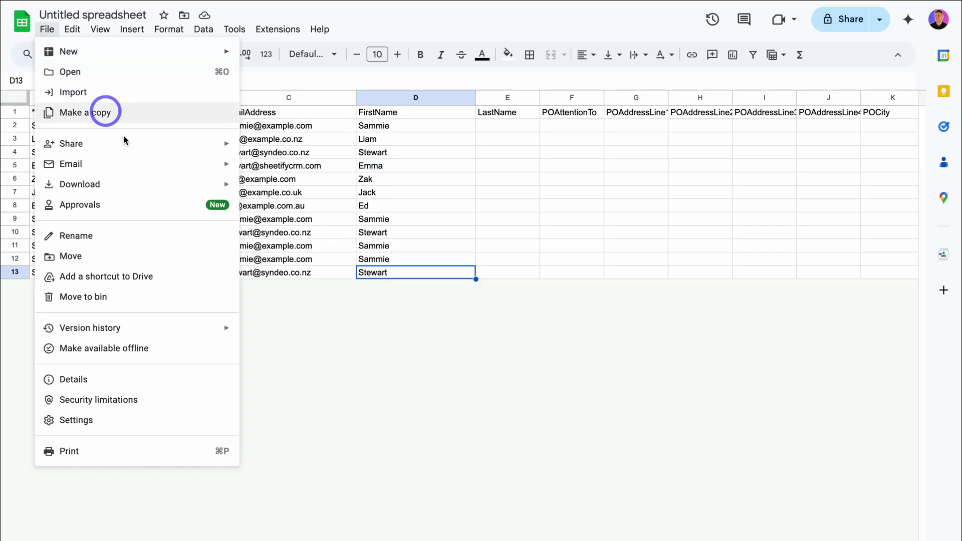
mouse_move(155, 184)
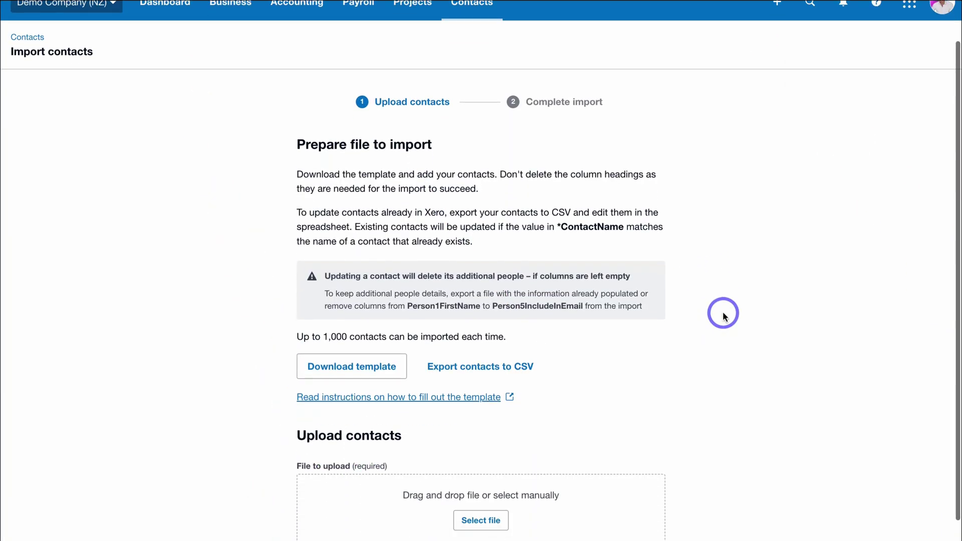
Import Untitled spreadsheet - ContactsTemplate.csv, adding 11 new contacts and updating one existing contact
scroll(723, 314, "down", 2)
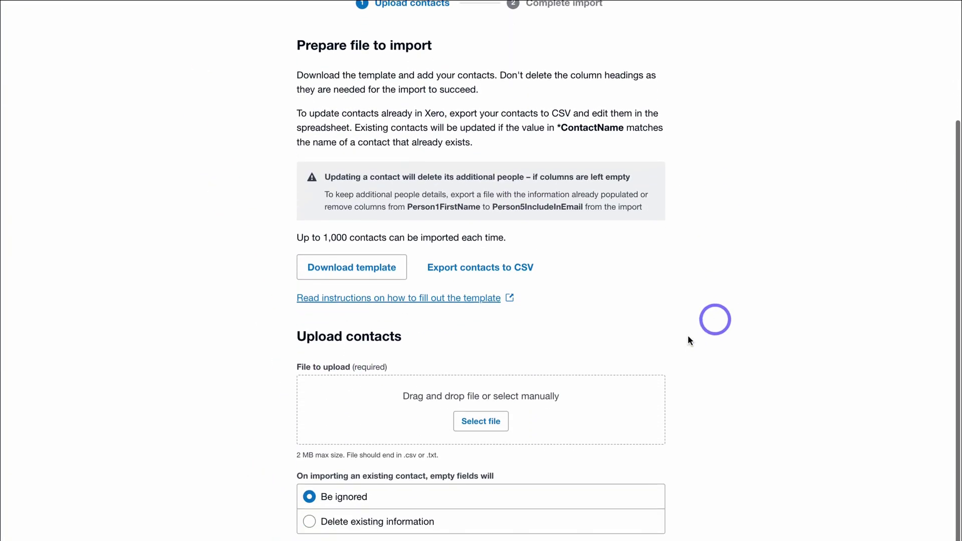
left_click(481, 422)
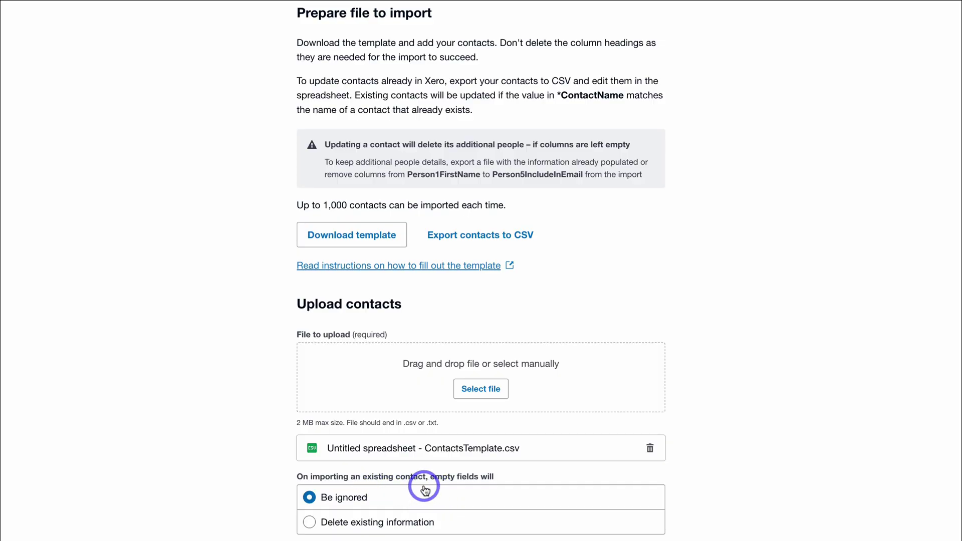
scroll(511, 481, "down", 2)
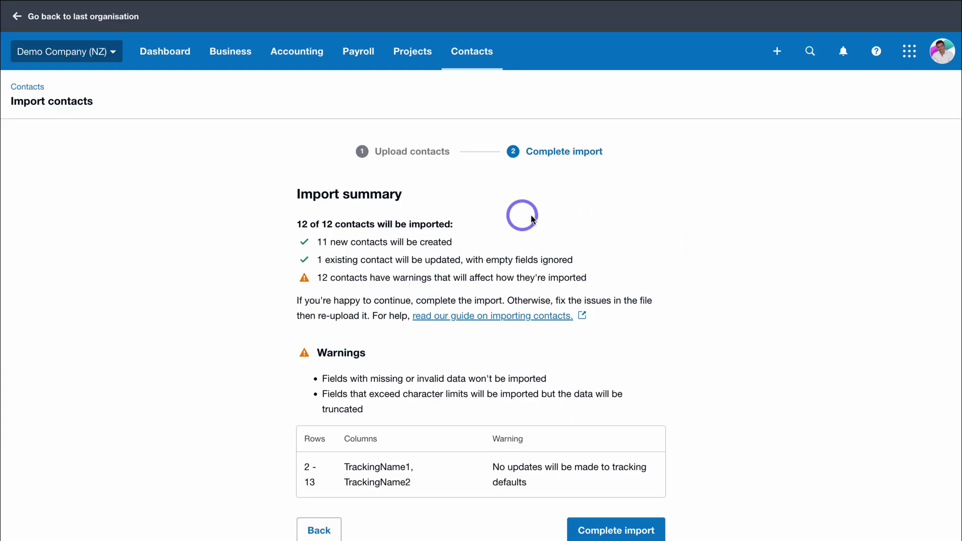
left_click(620, 529)
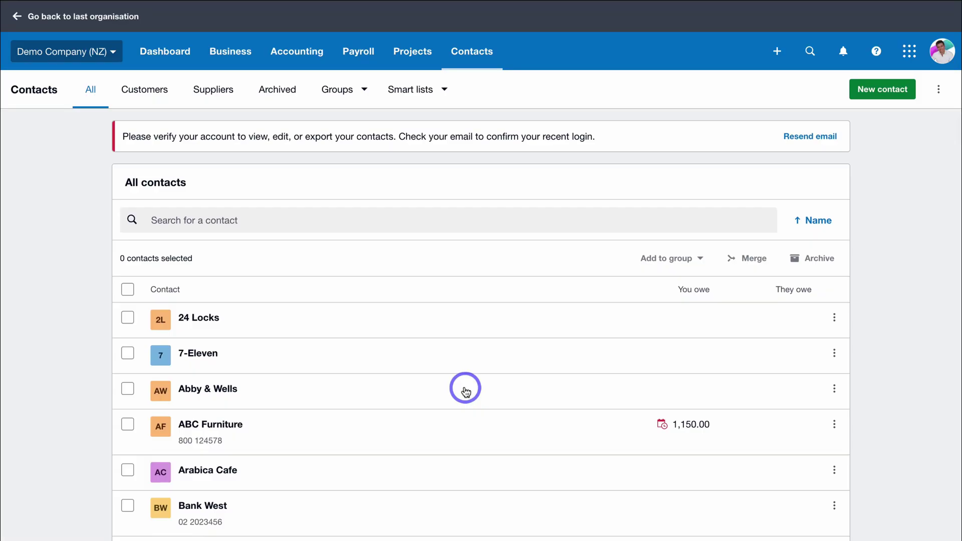
scroll(496, 362, "down", 5)
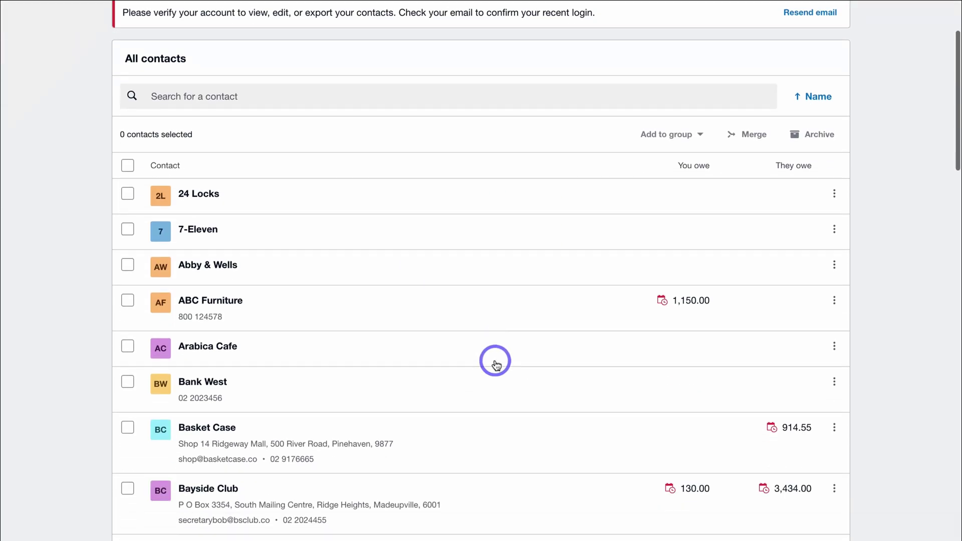
scroll(496, 362, "up", 5)
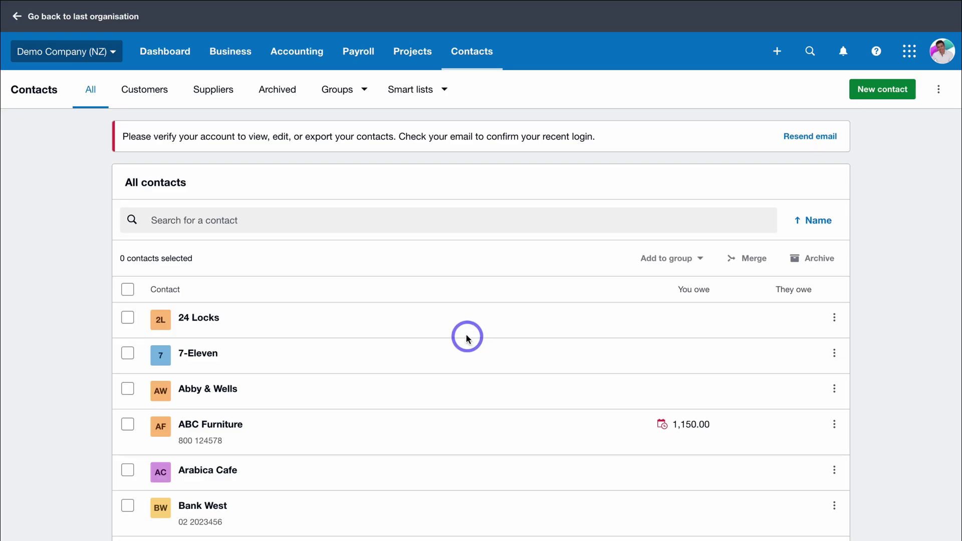
left_click(230, 53)
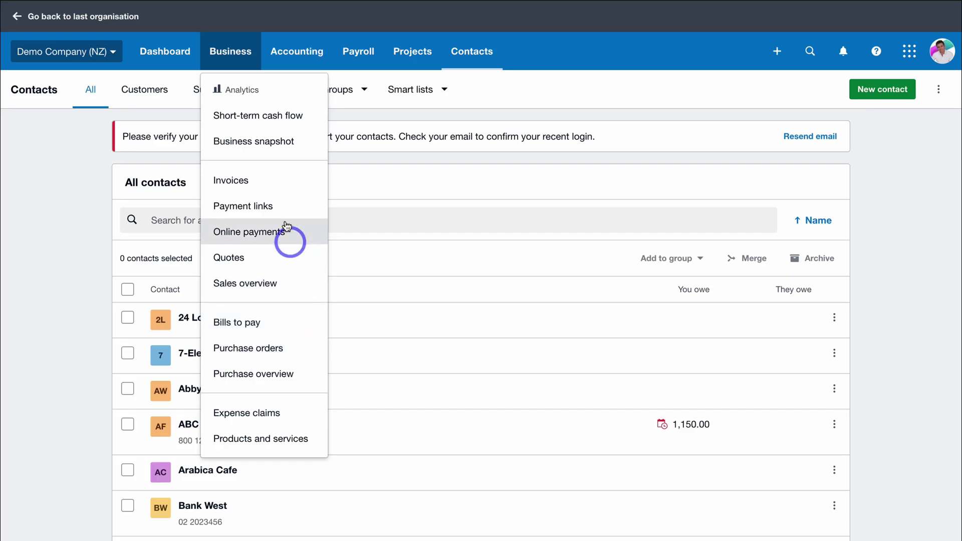
Go to the Sales overview and start a sales invoice import
left_click(287, 284)
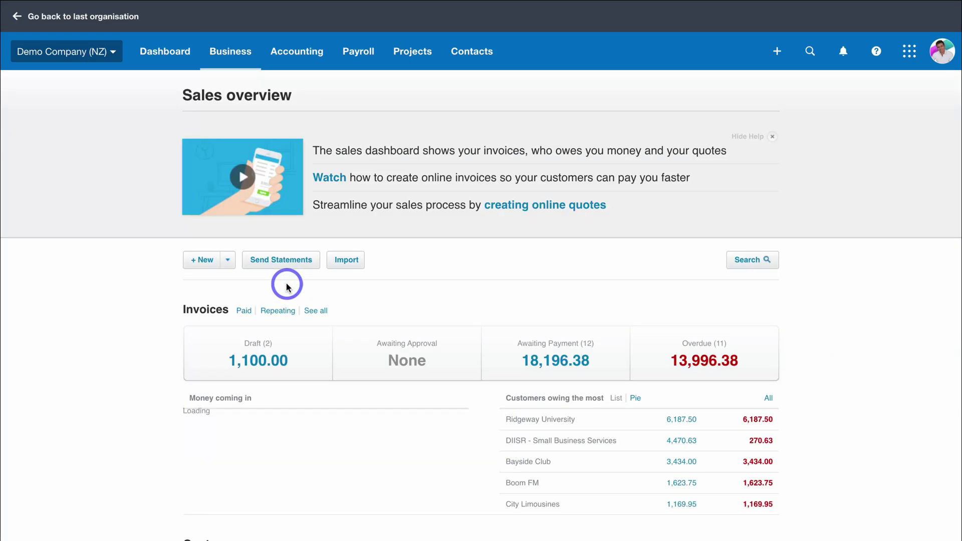
left_click(355, 261)
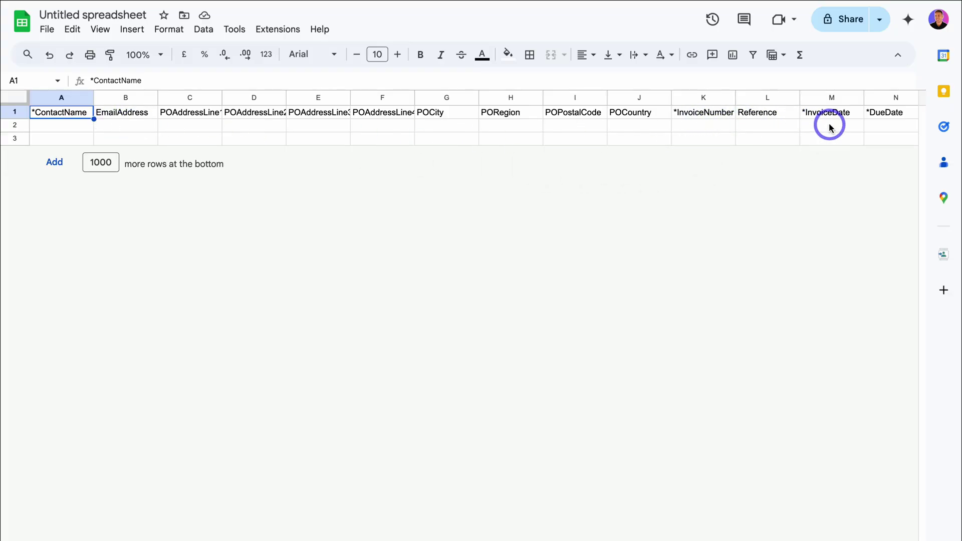
scroll(830, 128, "right", 10)
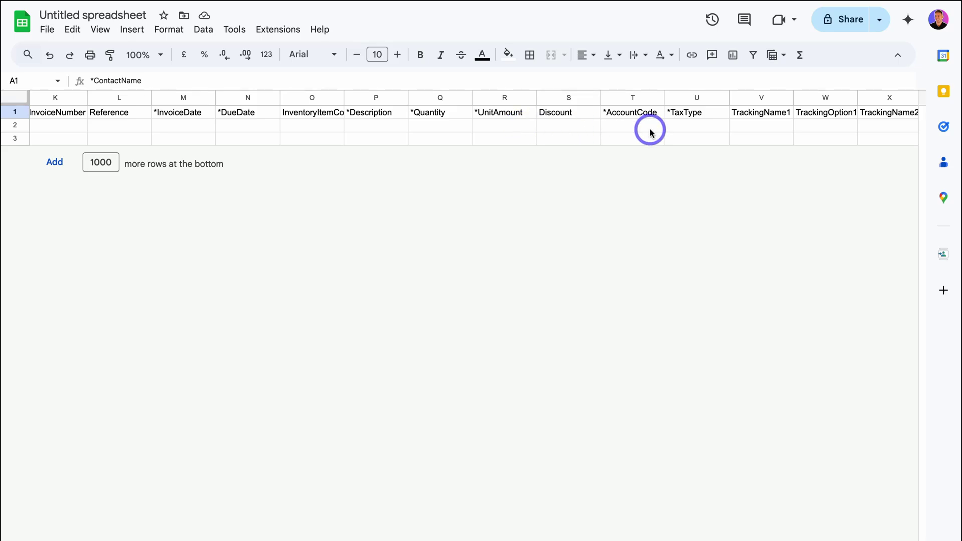
scroll(713, 125, "right", 3)
scroll(713, 128, "left", 5)
scroll(714, 127, "left", 5)
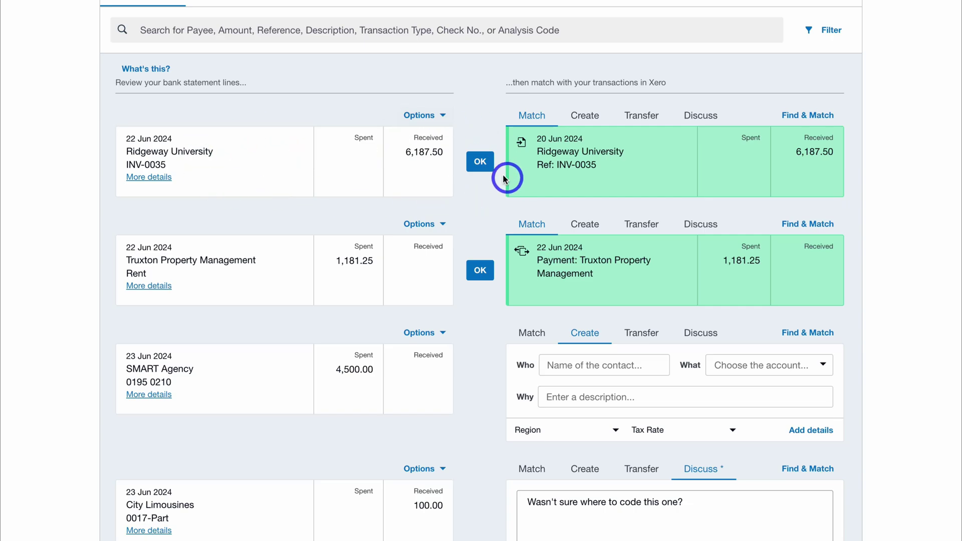
Accept the matches for Ridgeway University's 6,187.50 receipt and Truxton Property Management's 1,181.25 rent
left_click(480, 161)
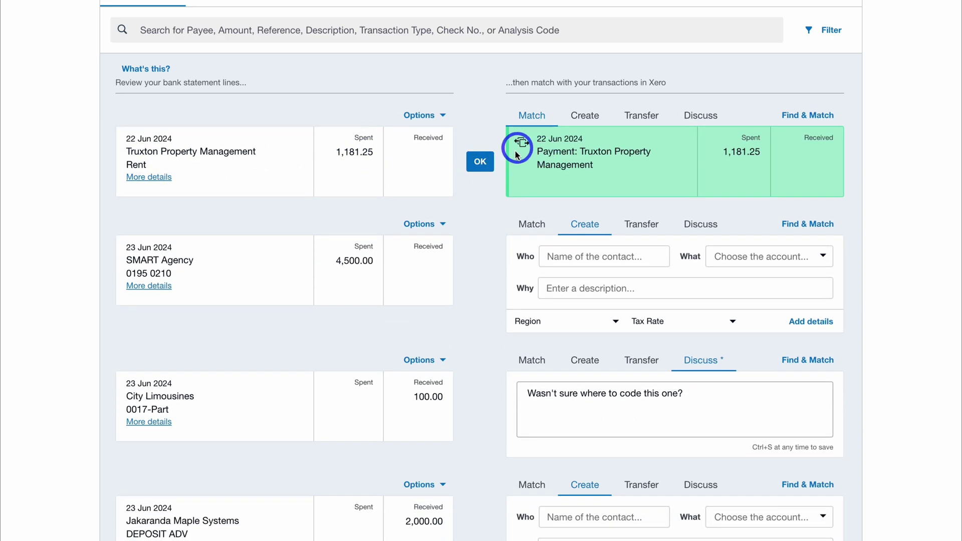
left_click(481, 161)
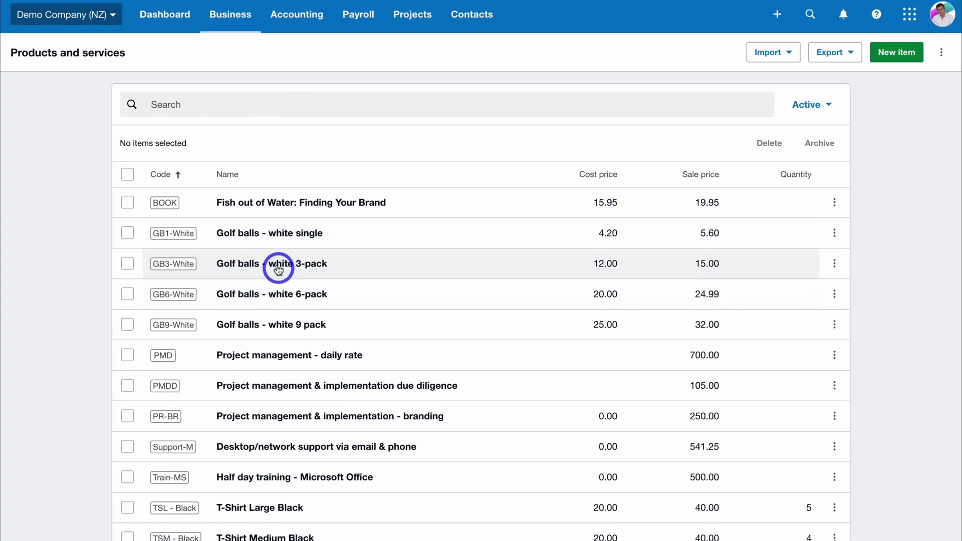
Open the Golf balls - white 3-pack item (cost 12.00, sale price 15.00)
left_click(275, 264)
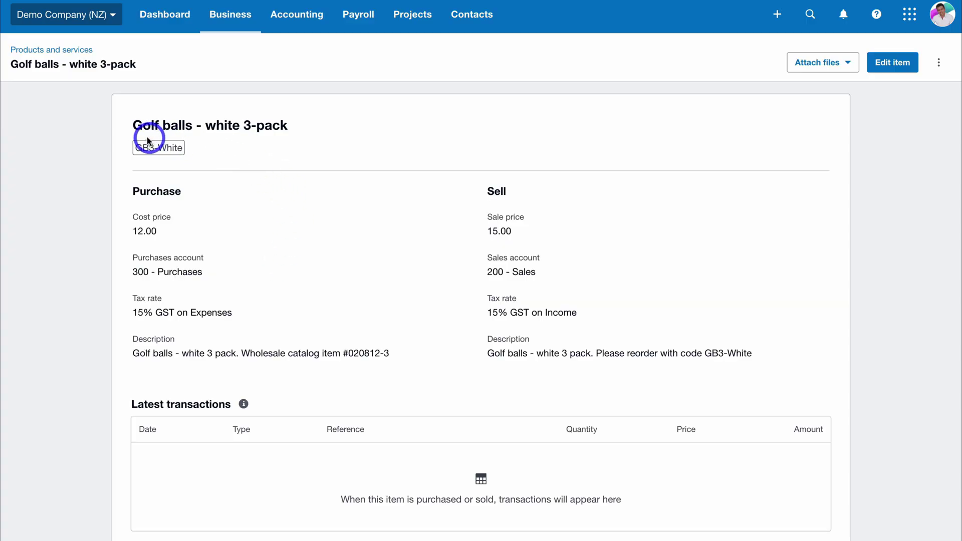